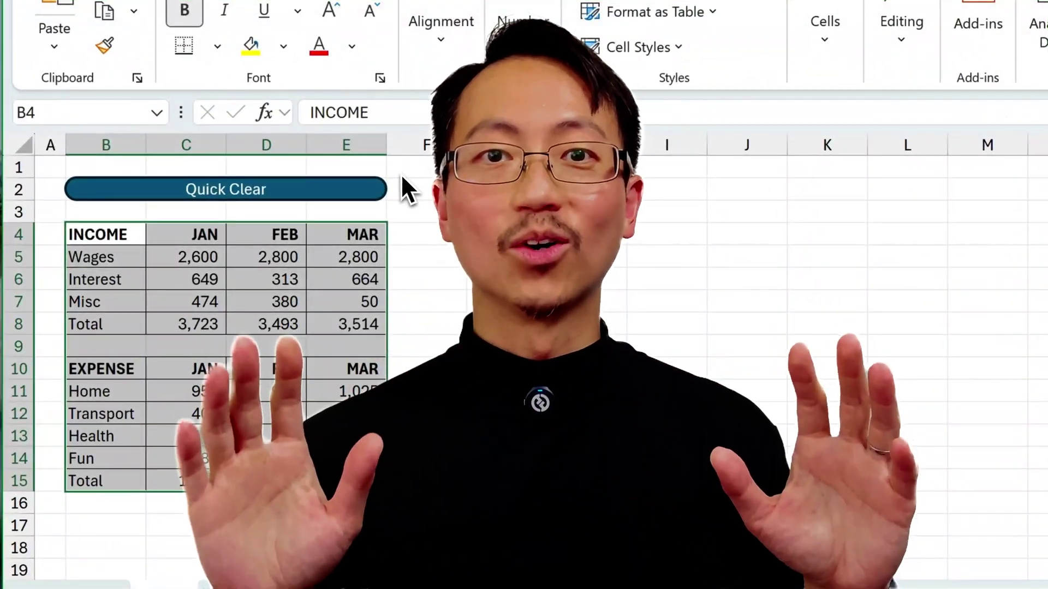
Step: Demo the Quick Clear button, then delete the January–March Wages figures
left_click(311, 189)
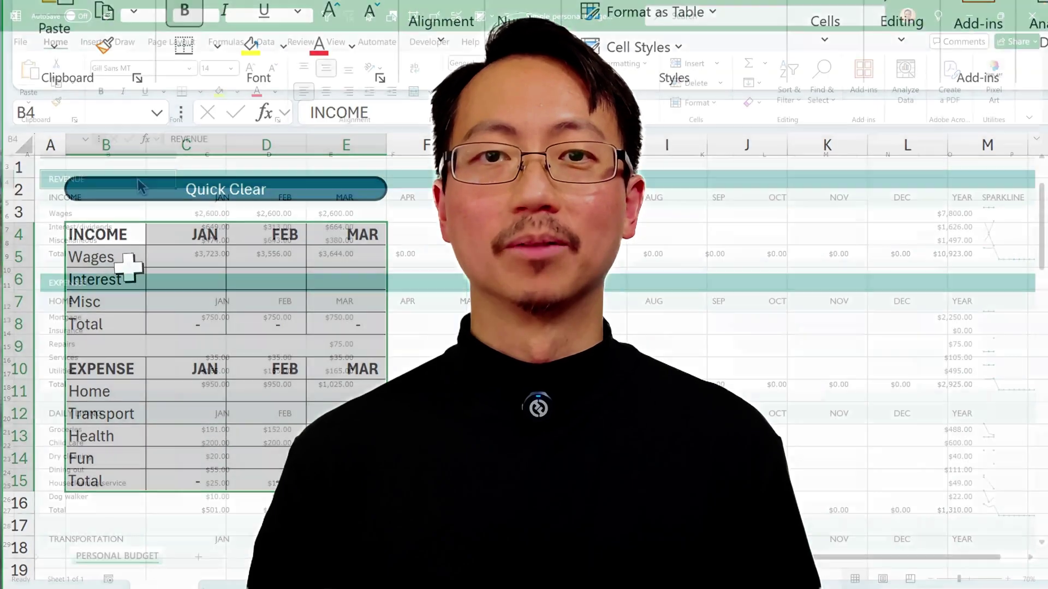
left_click(215, 213)
key("Delete")
left_click(270, 213)
key("Delete")
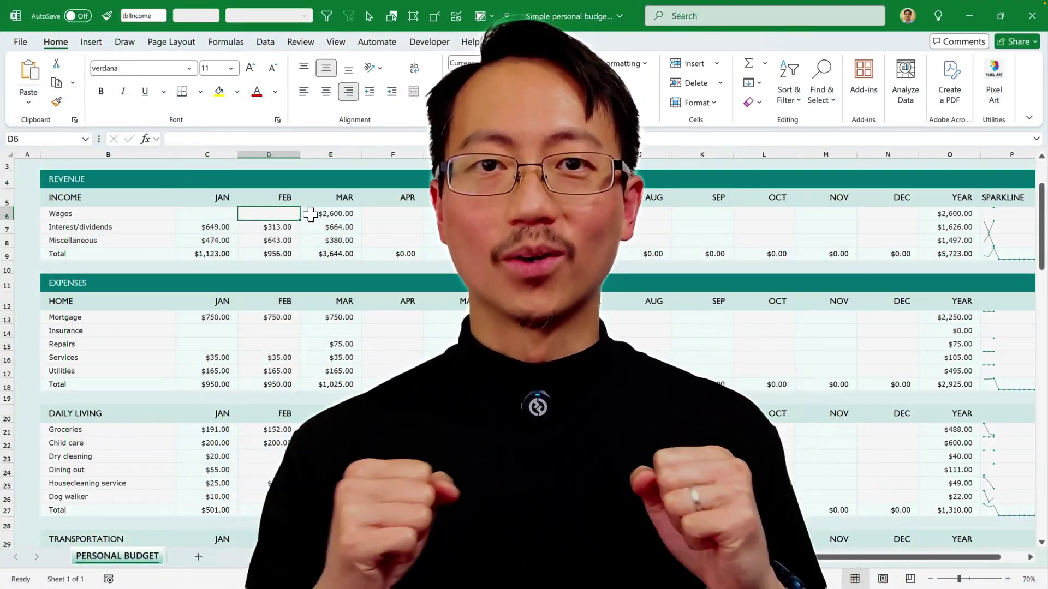
left_click(311, 215)
Step: Delete the Interest/dividends and Miscellaneous figures from the INCOME table
key("Delete")
left_click(188, 226)
key("Delete")
left_click(254, 227)
key("Delete")
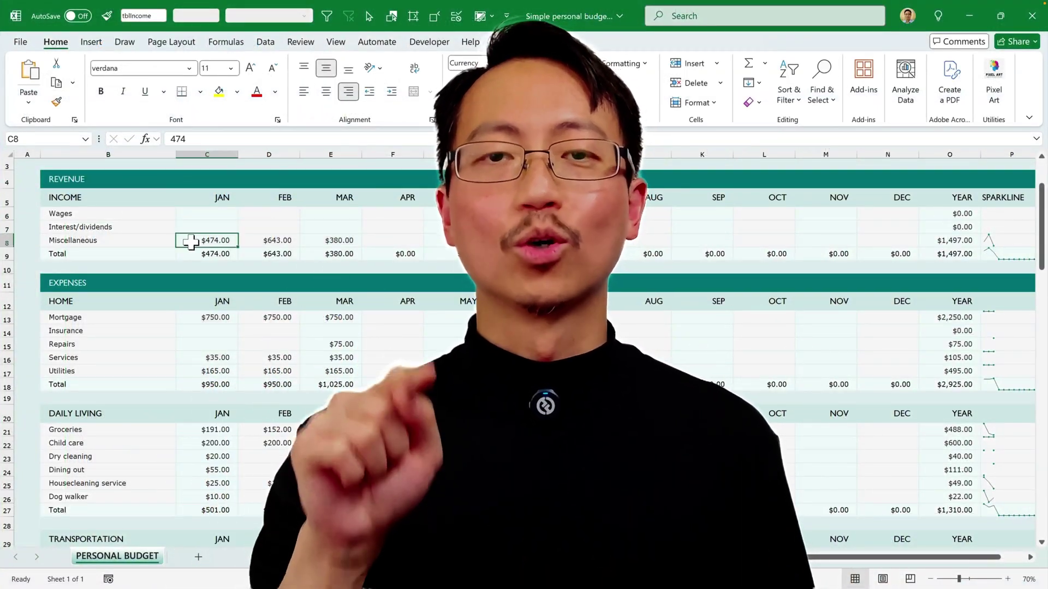
key("Delete")
left_click(271, 240)
key("Delete")
left_click(310, 241)
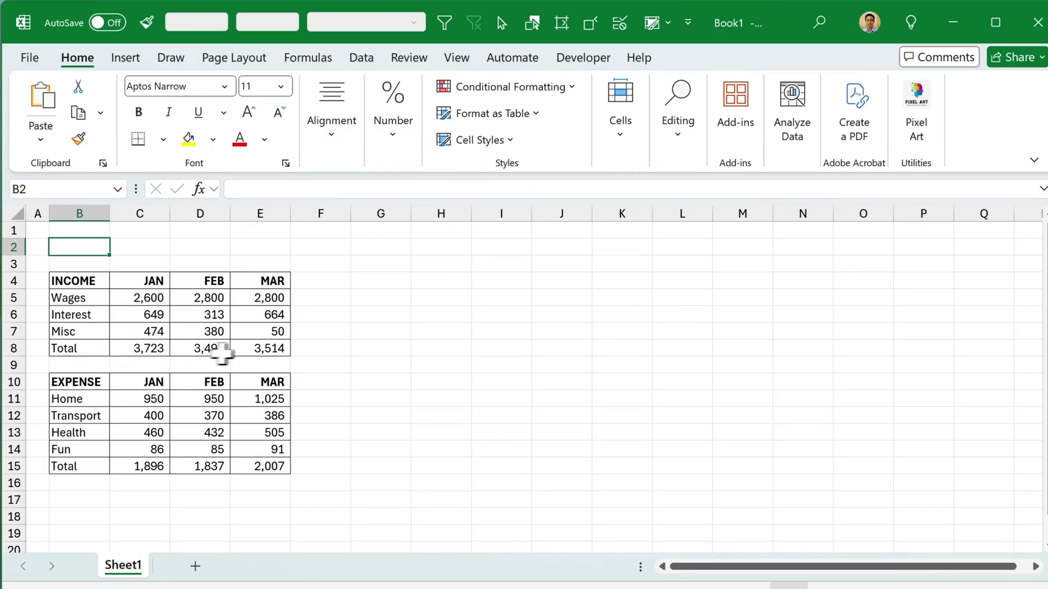
Step: Select B4:E8 and set Go To Special to Constants with only Numbers checked
left_click_drag(79, 281, 244, 340)
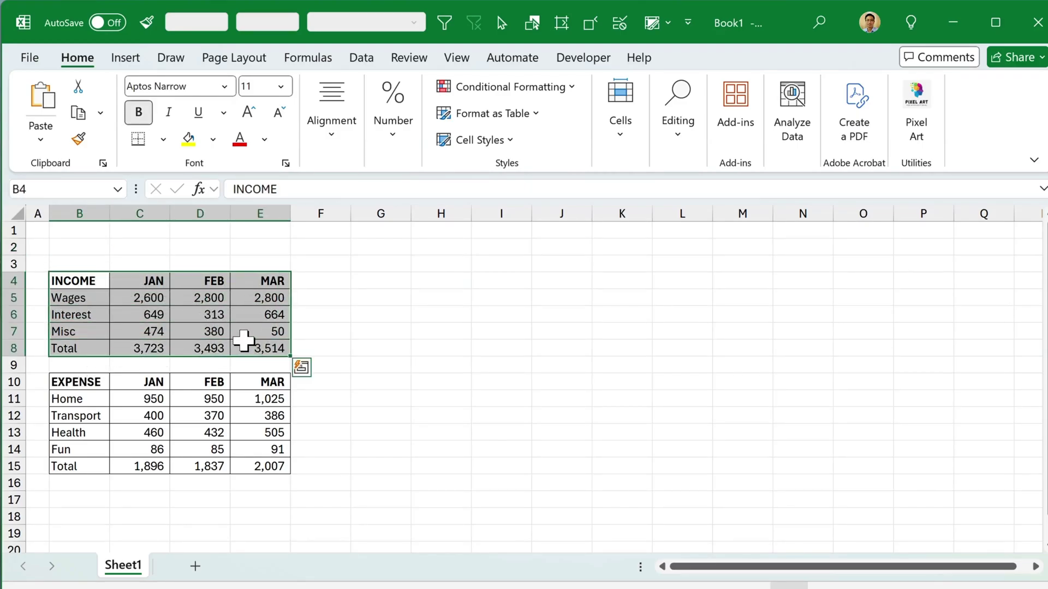
key("ctrl+g")
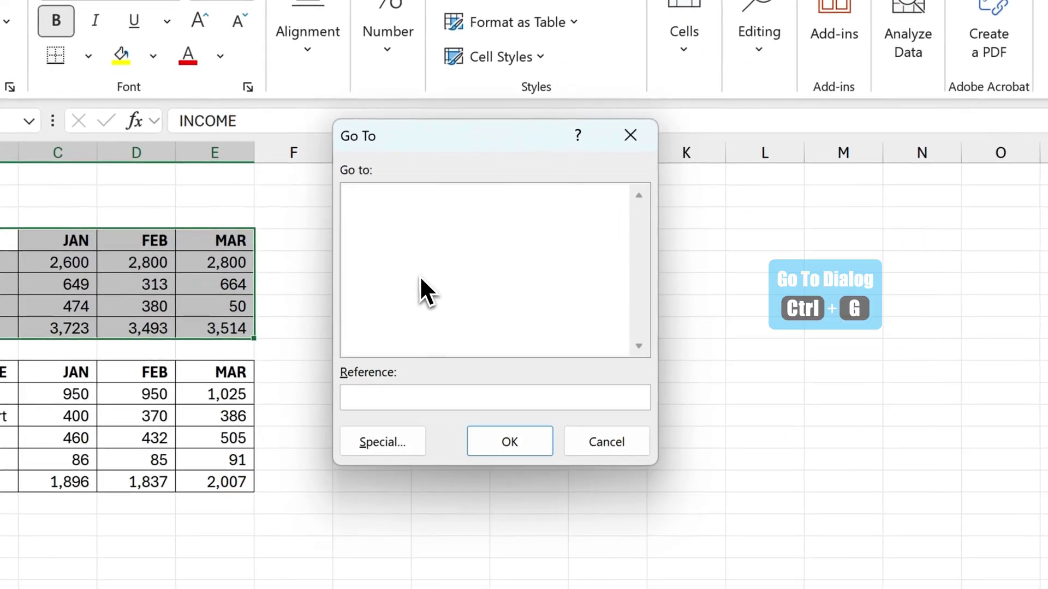
left_click(382, 442)
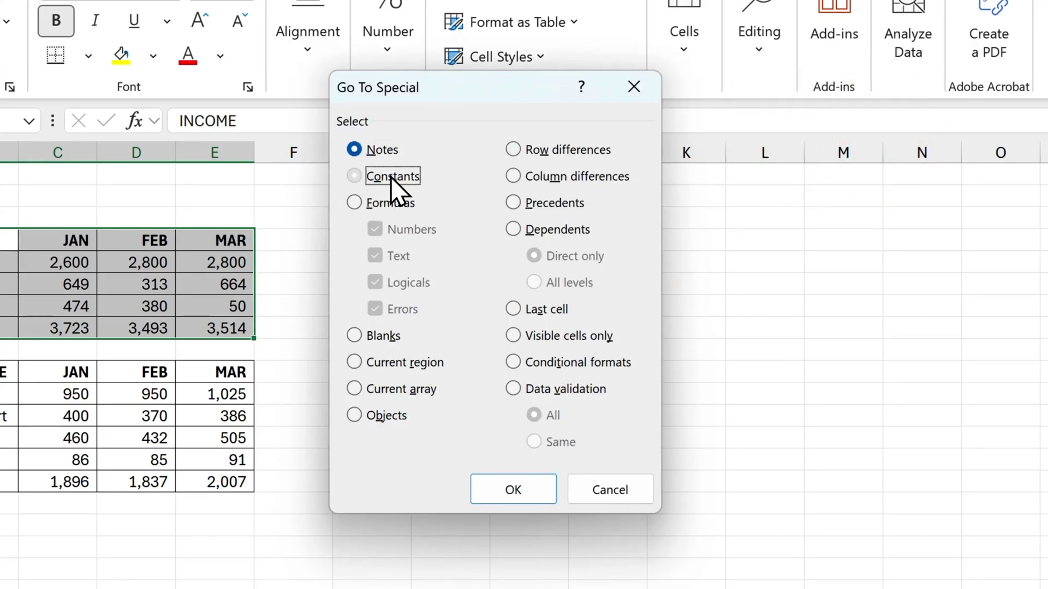
left_click(390, 176)
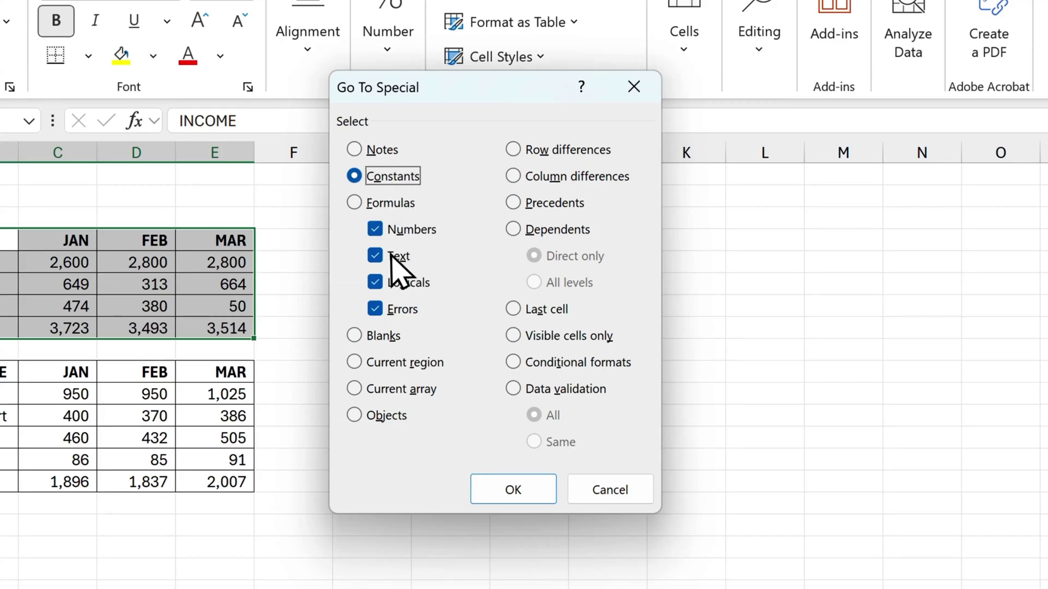
left_click(402, 310)
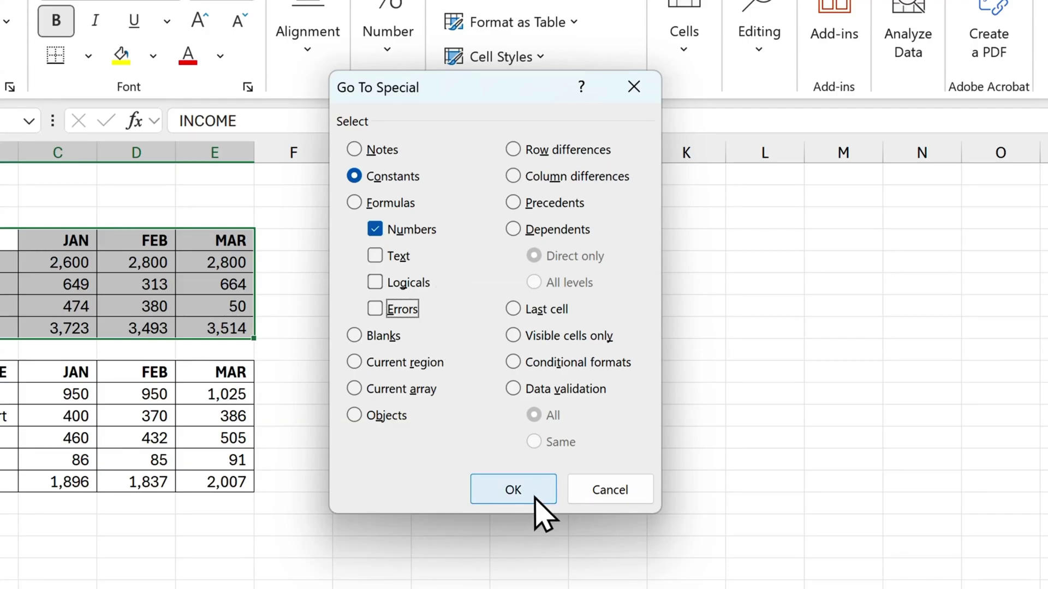
Step: Delete the selected income numbers and confirm E8 still holds its SUM formula
left_click(513, 490)
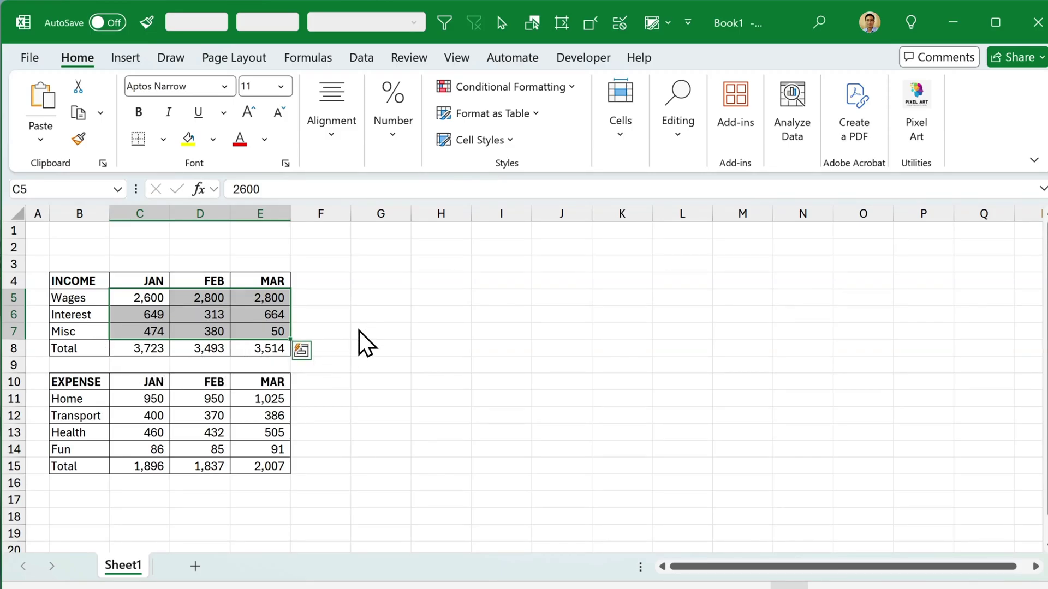
key("Delete")
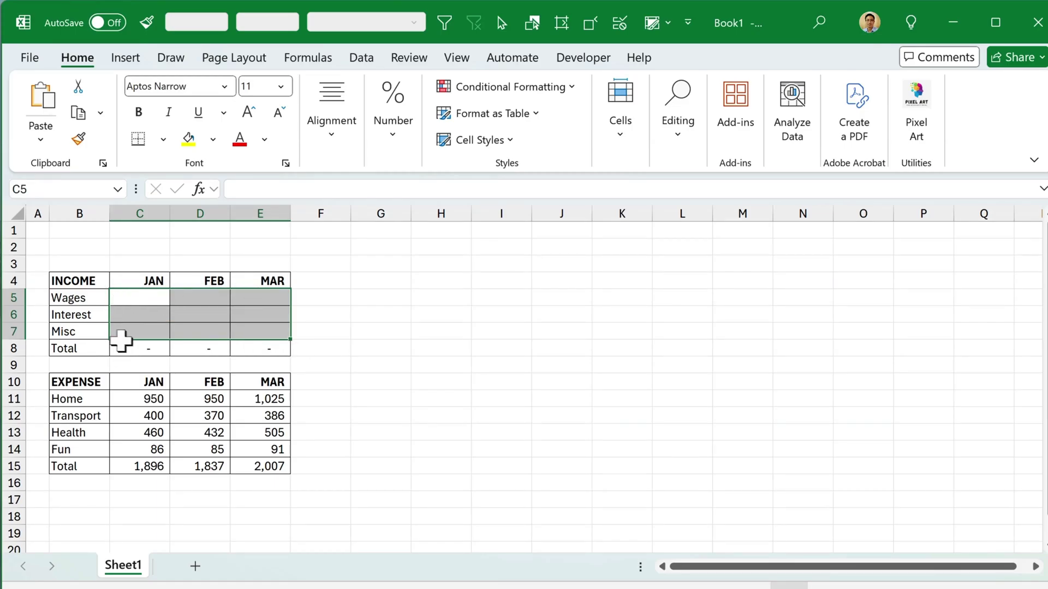
left_click(252, 350)
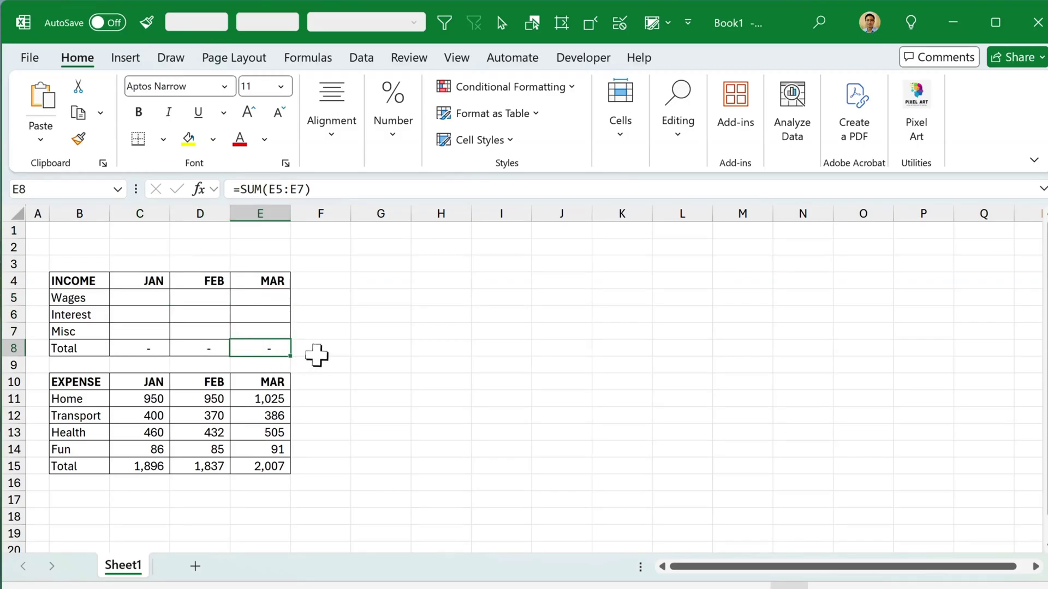
Step: Select only the numeric constants in B10:E15 via Go To Special, then delete them
left_click_drag(78, 382, 270, 467)
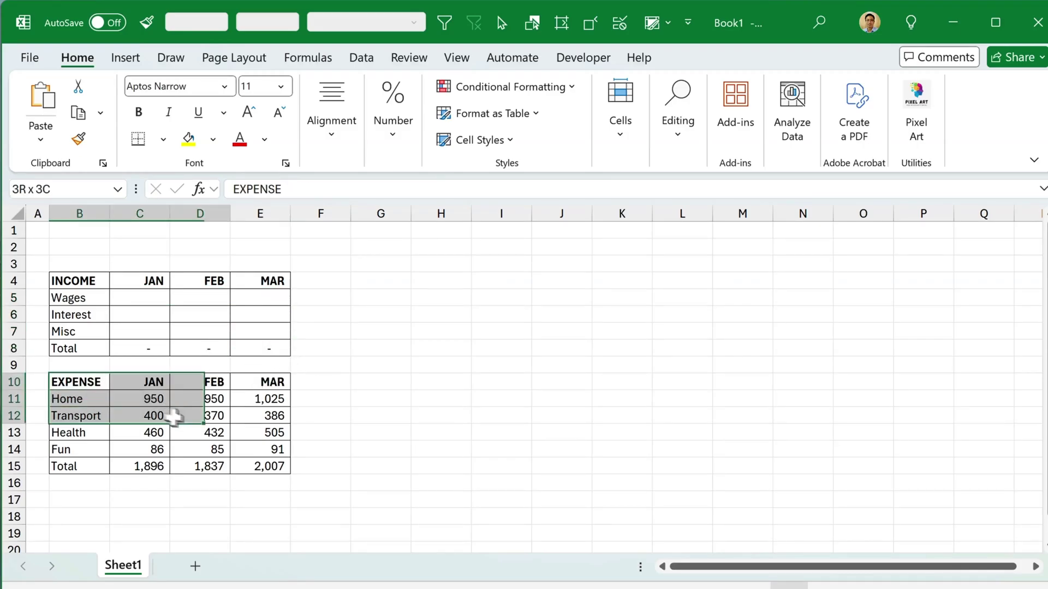
key("ctrl+g")
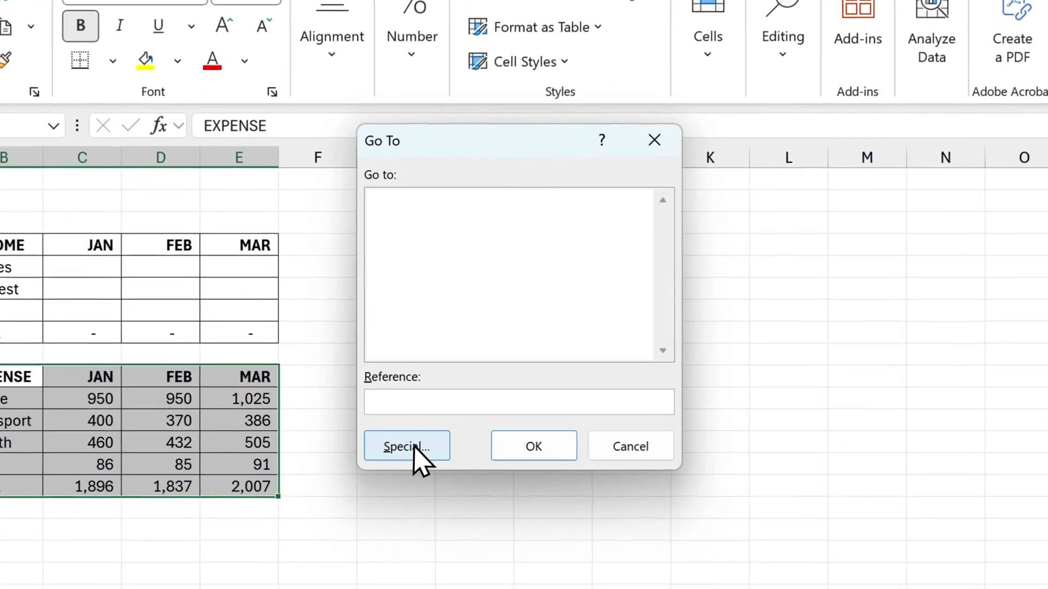
left_click(394, 430)
left_click(417, 181)
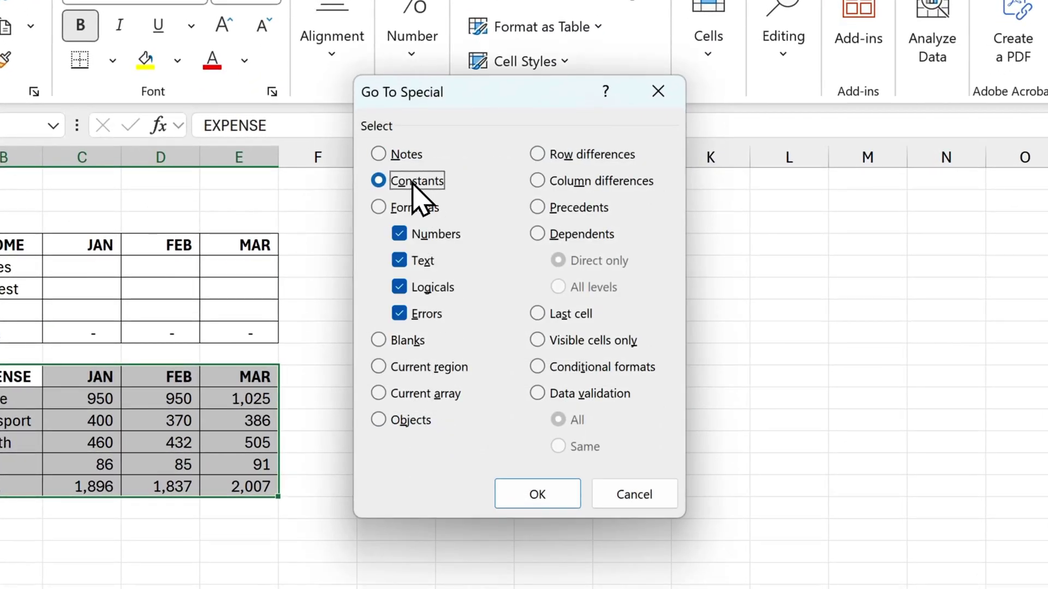
left_click(399, 261)
left_click(430, 288)
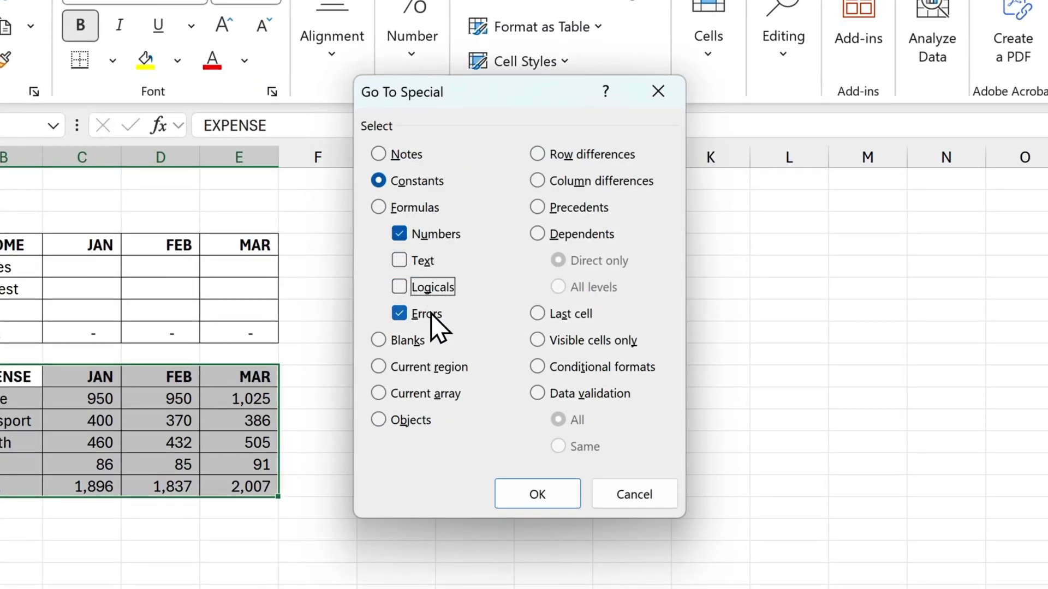
left_click(537, 494)
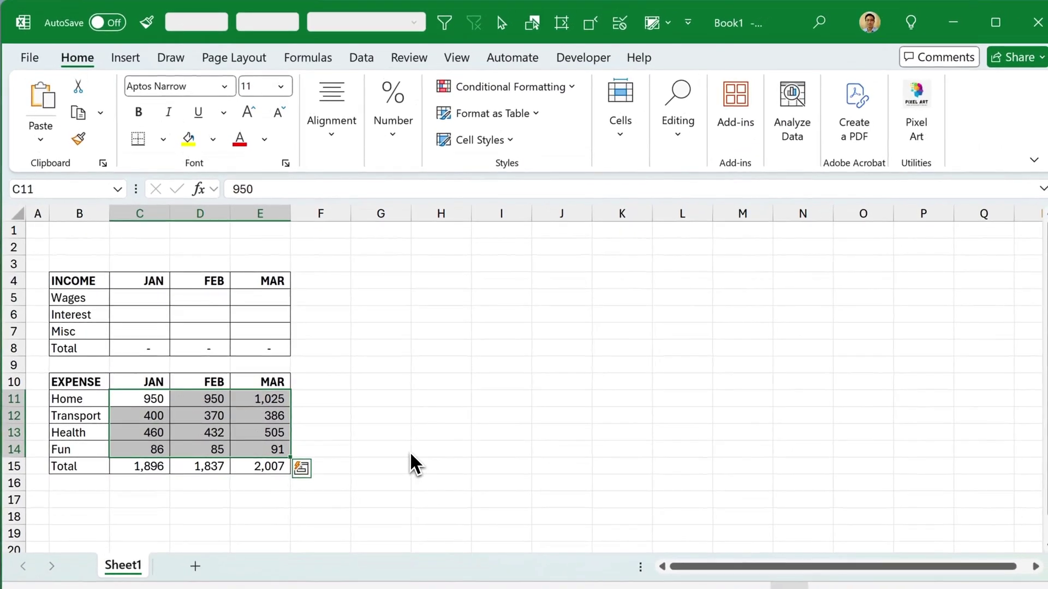
key("Delete")
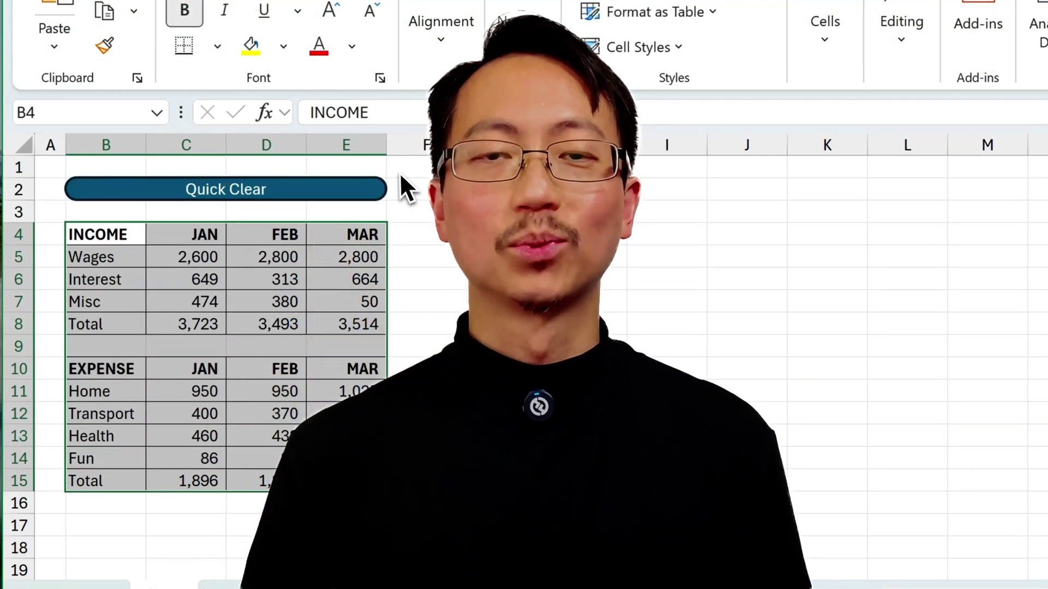
Step: Clear both tables with Quick Clear, then undo to restore the figures
left_click(310, 197)
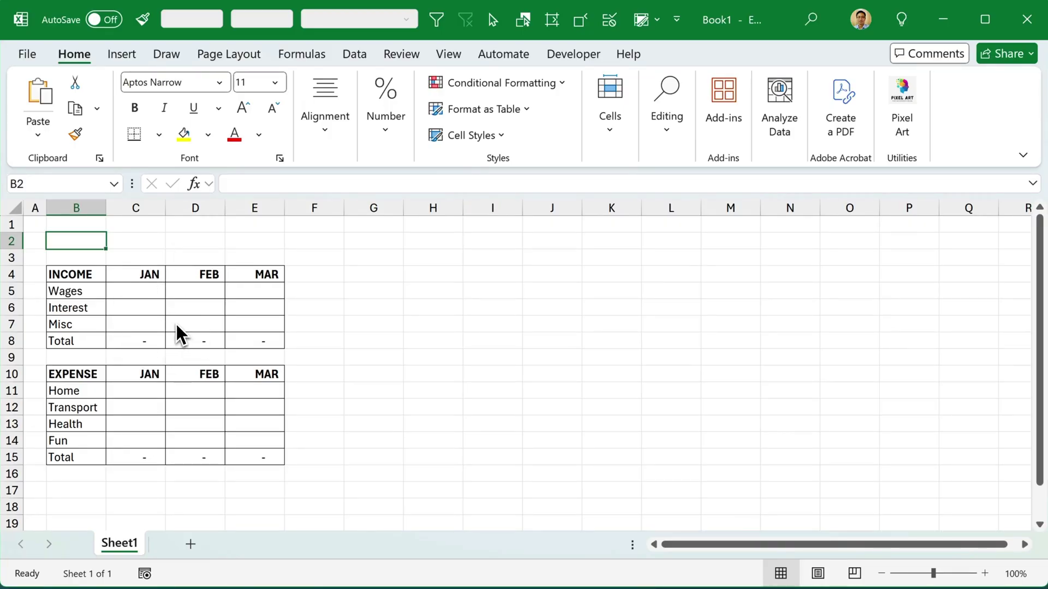
key("ctrl+z")
key("ctrl+z")
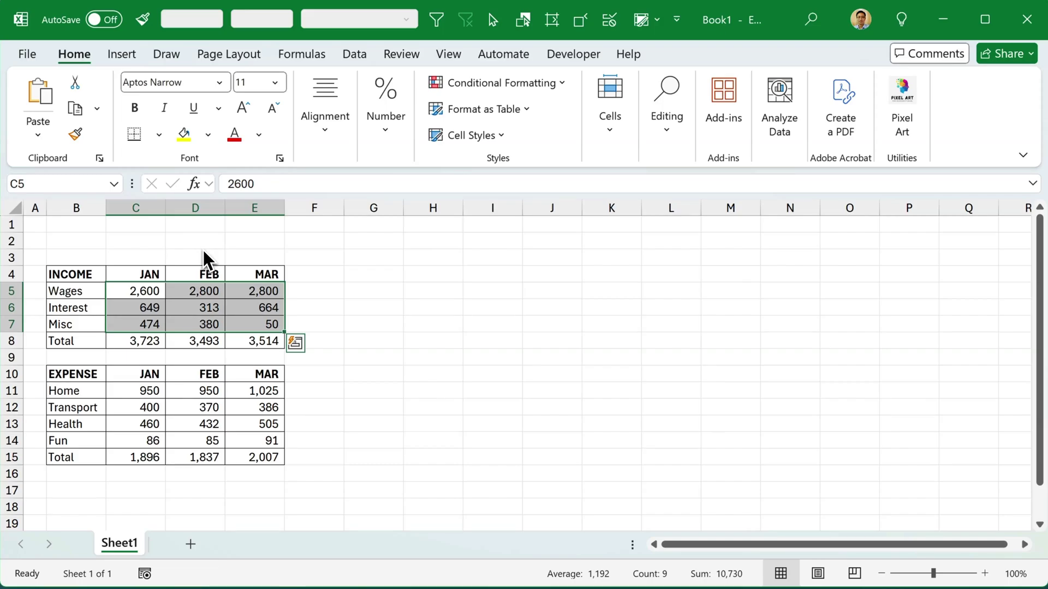
Step: Draw a rounded rectangle shape across B2:E2
left_click(121, 53)
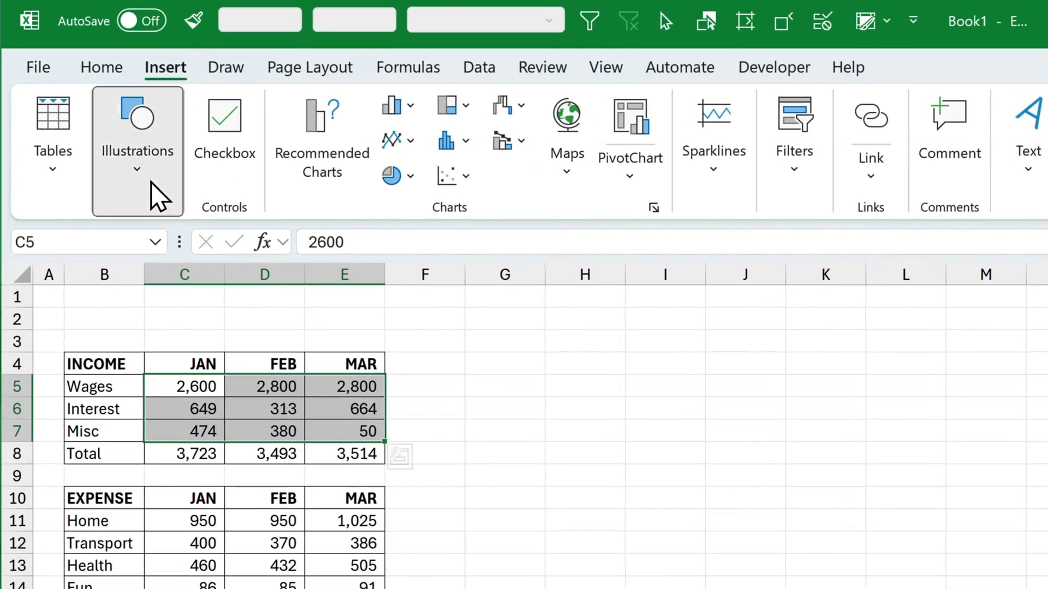
left_click(138, 163)
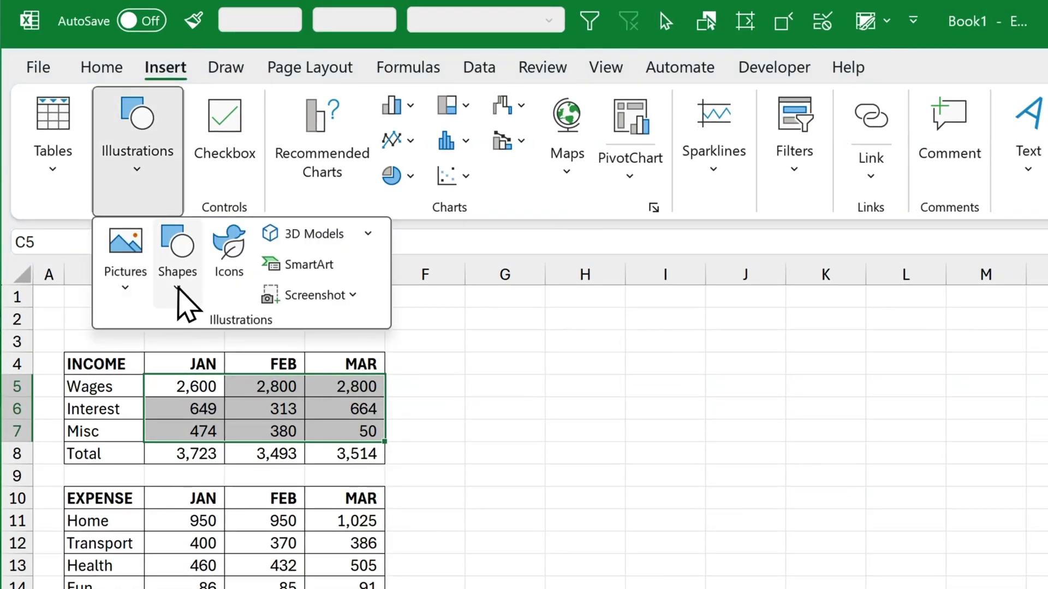
left_click(178, 271)
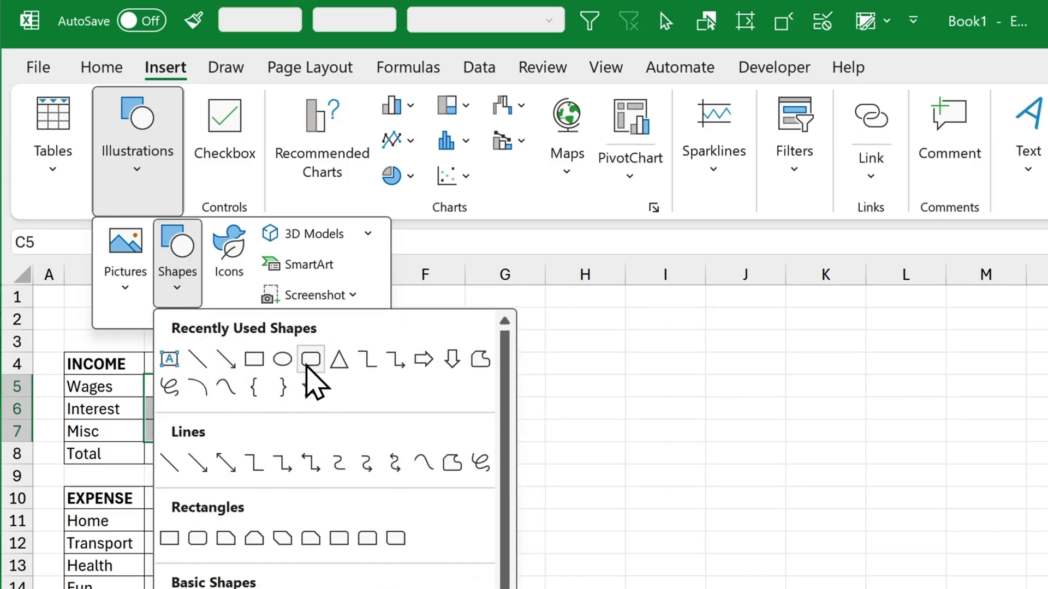
left_click(311, 361)
left_click_drag(96, 303, 360, 328)
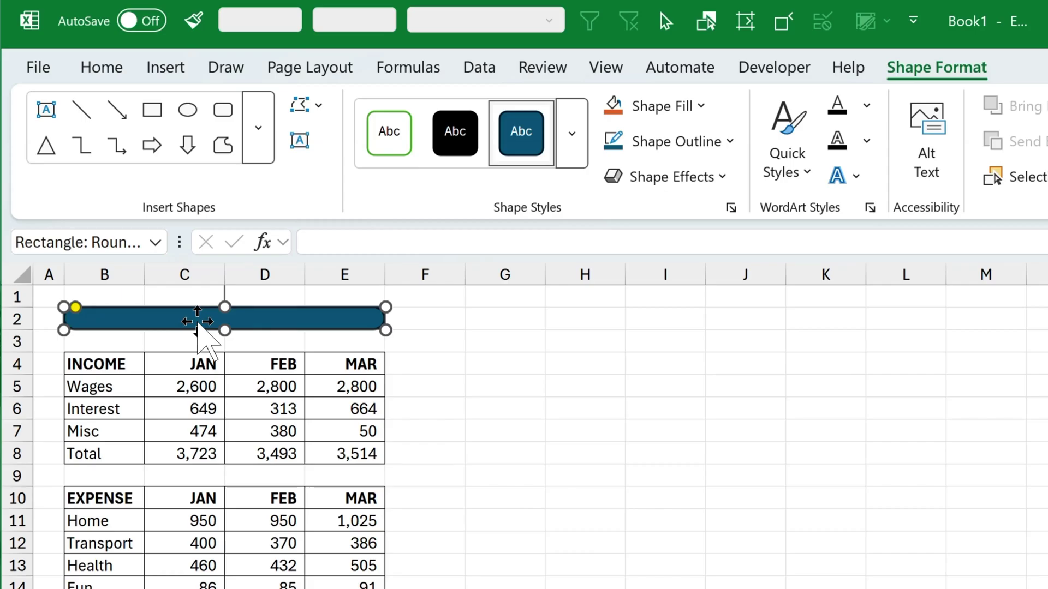
type("Quick Clear")
Step: Center the Quick Clear button text vertically and horizontally
left_click(102, 67)
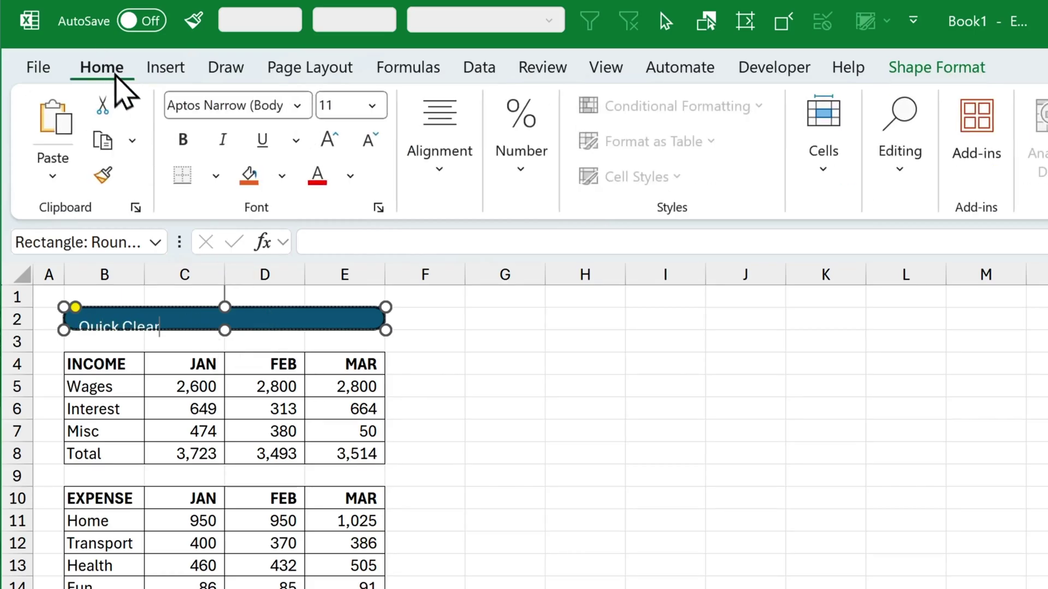
left_click(440, 139)
left_click(451, 244)
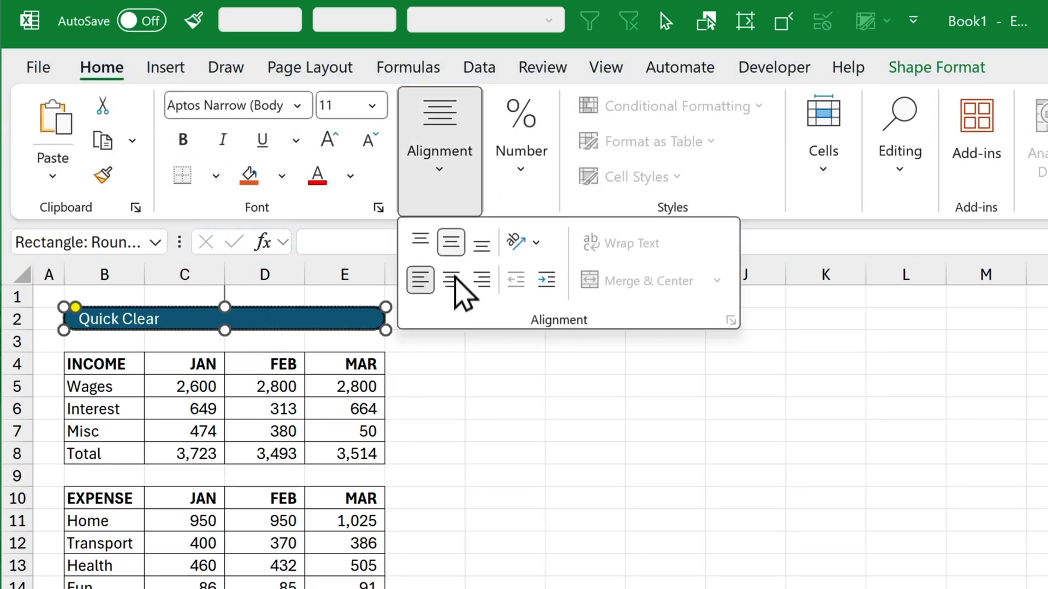
left_click(451, 281)
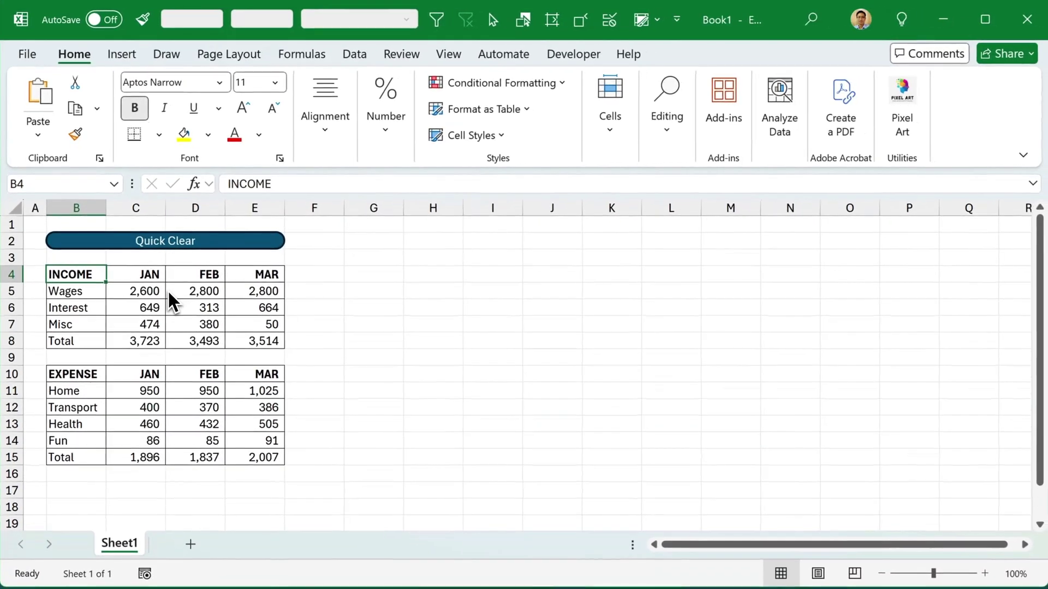
Step: Assign the QuickClear macro to the Quick Clear shape
right_click(224, 242)
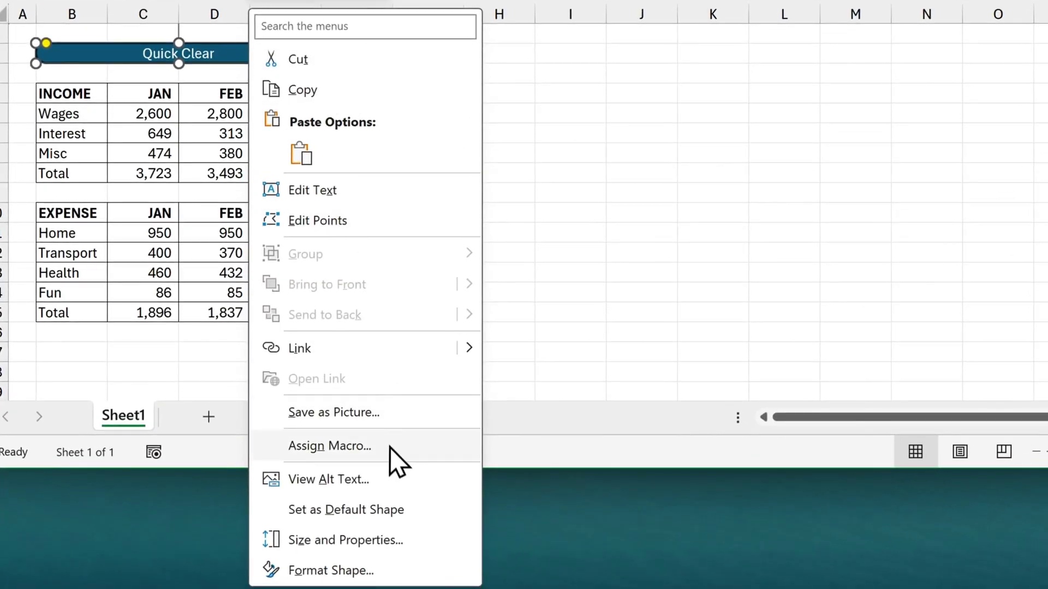
left_click(399, 447)
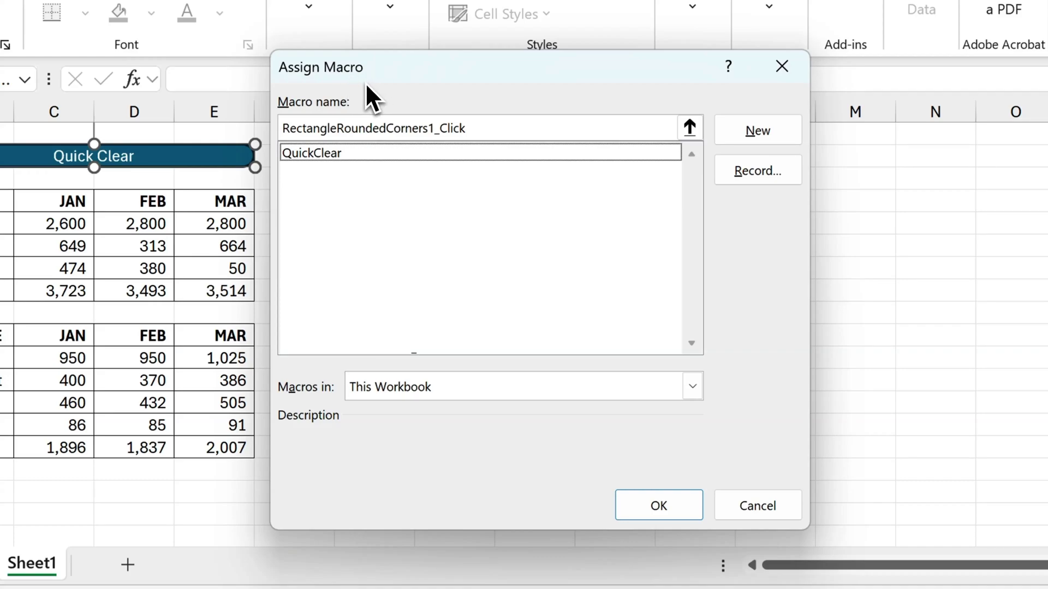
left_click(360, 154)
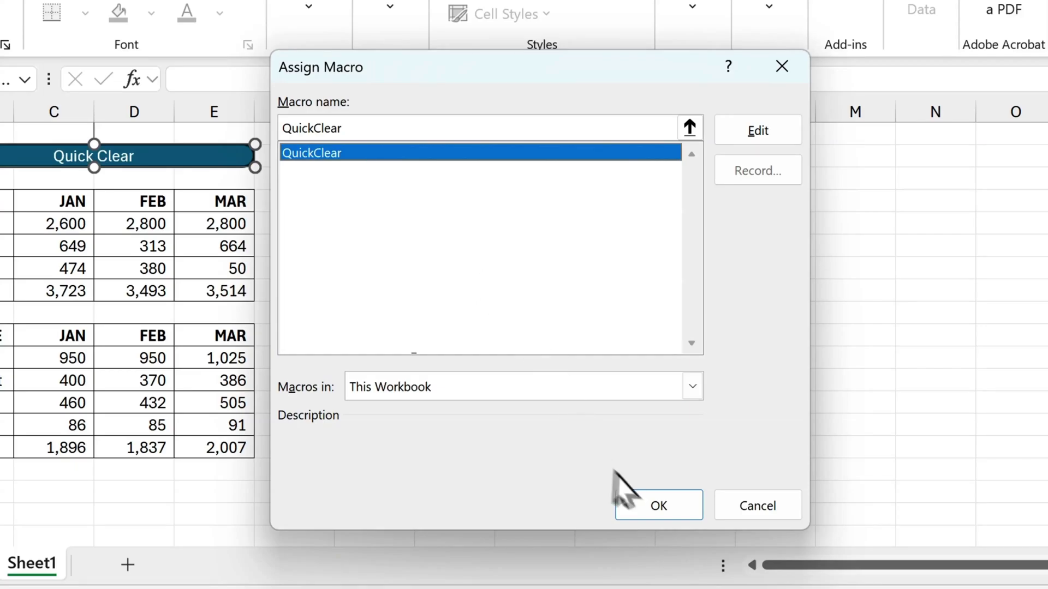
left_click(659, 505)
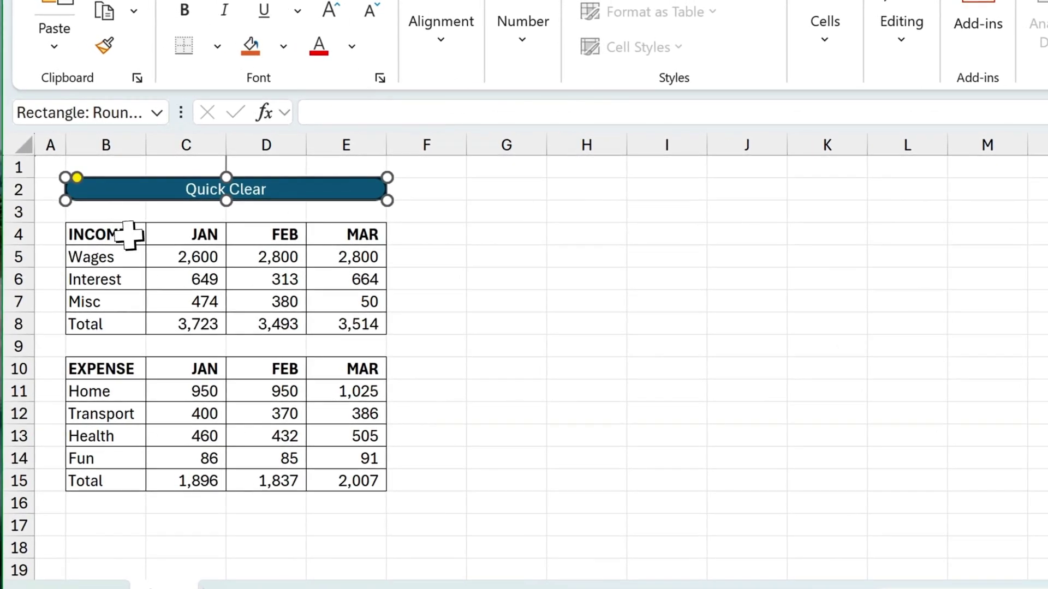
Step: Run Quick Clear on B4:E15 and verify the SUM formulas in C8, D8 and E8
left_click_drag(104, 234, 354, 478)
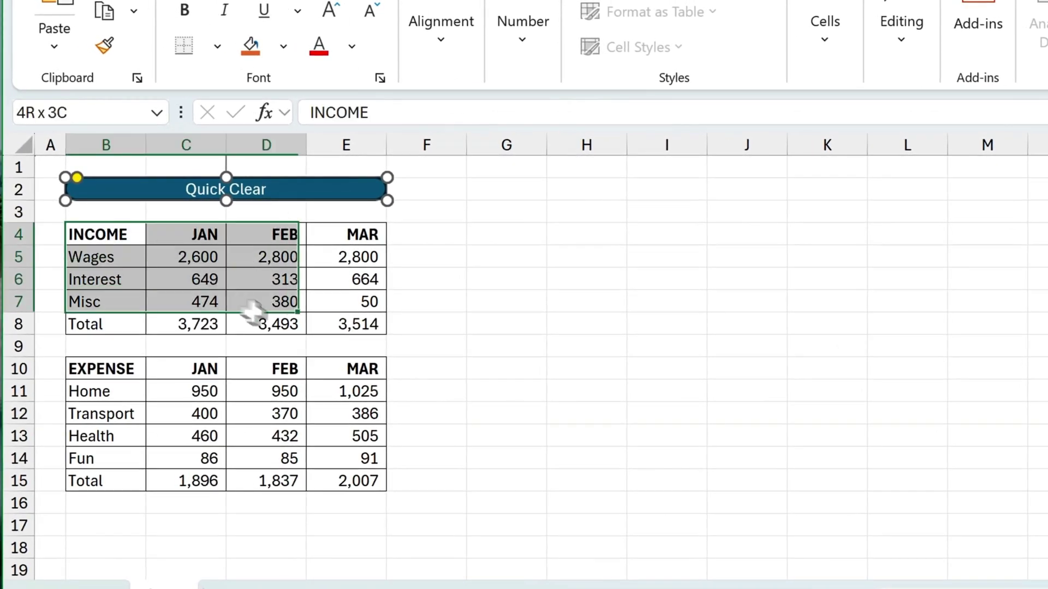
left_click(313, 197)
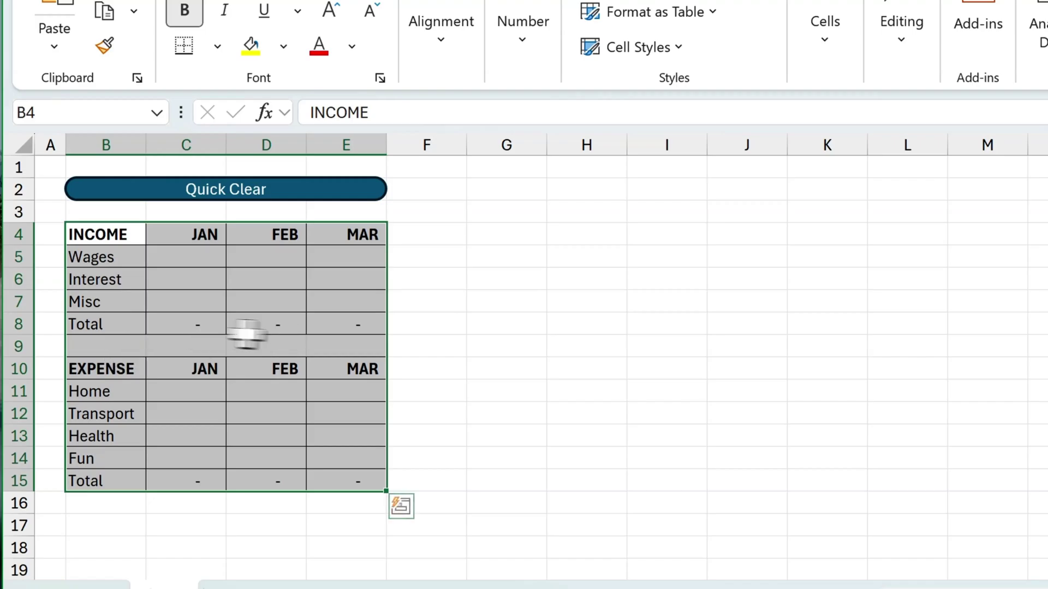
left_click(205, 324)
left_click(269, 326)
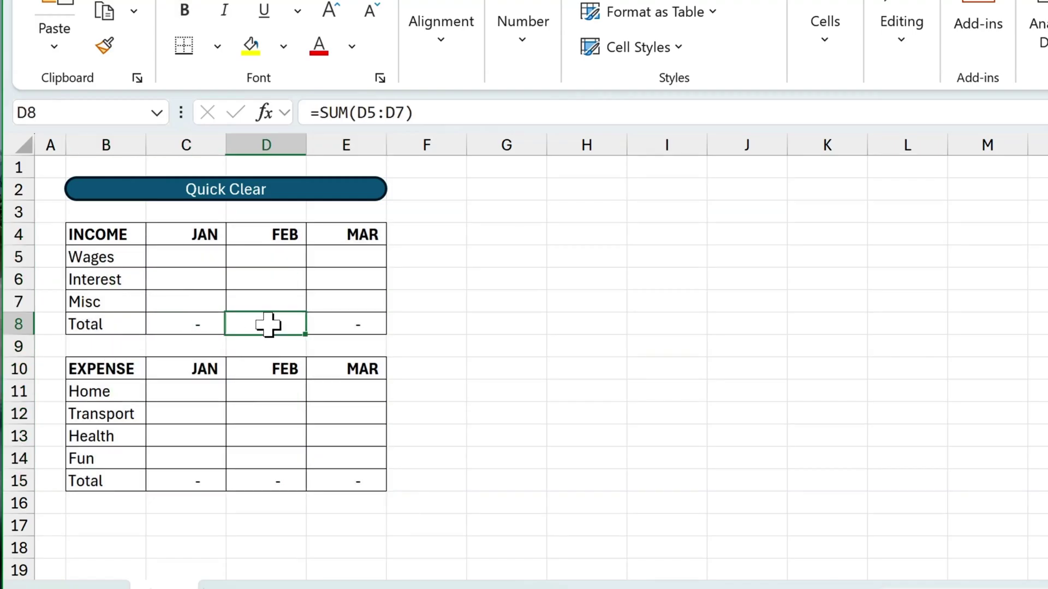
left_click(344, 324)
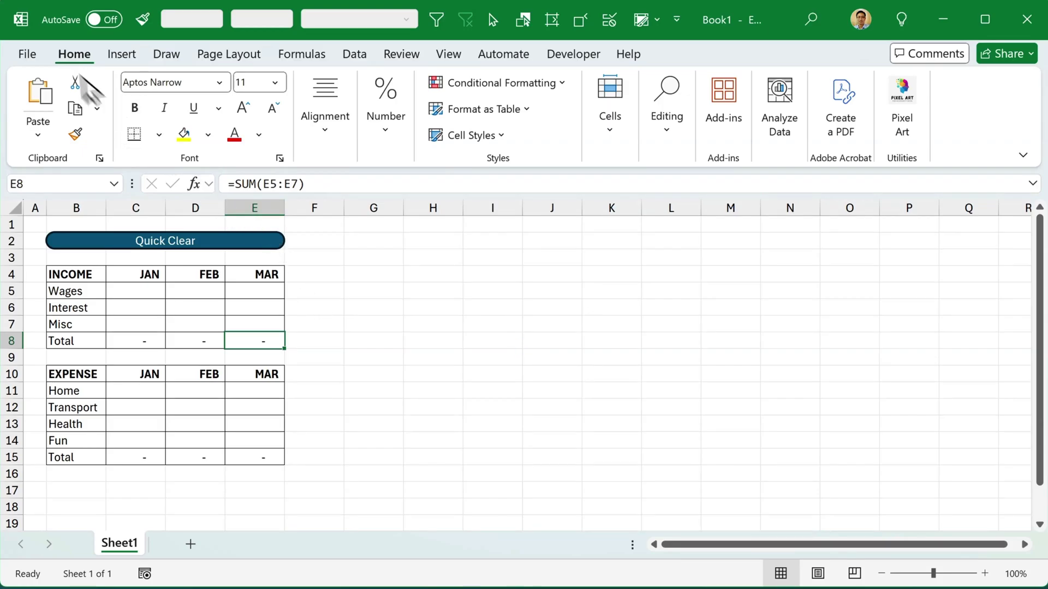
Step: Save the workbook as an Excel Macro-Enabled Workbook (*.xlsm)
left_click(27, 54)
left_click(55, 322)
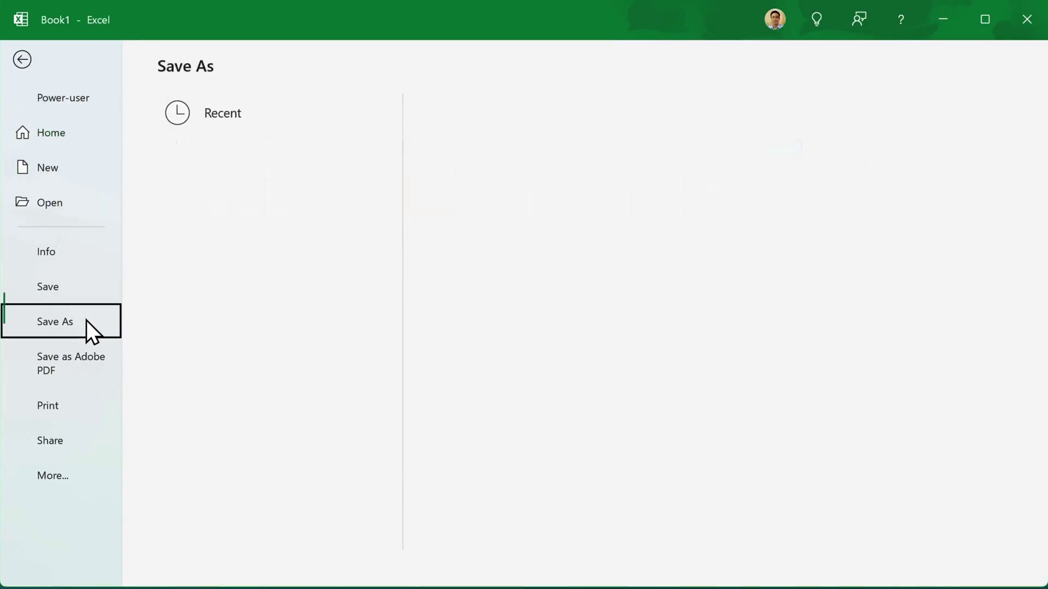
left_click(563, 155)
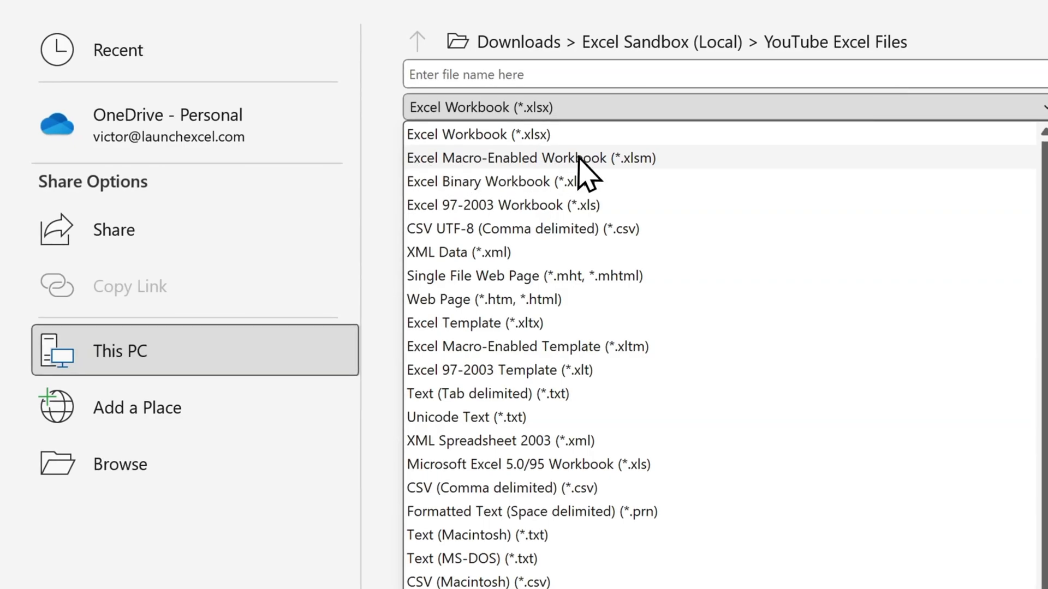
left_click(573, 159)
left_click(547, 74)
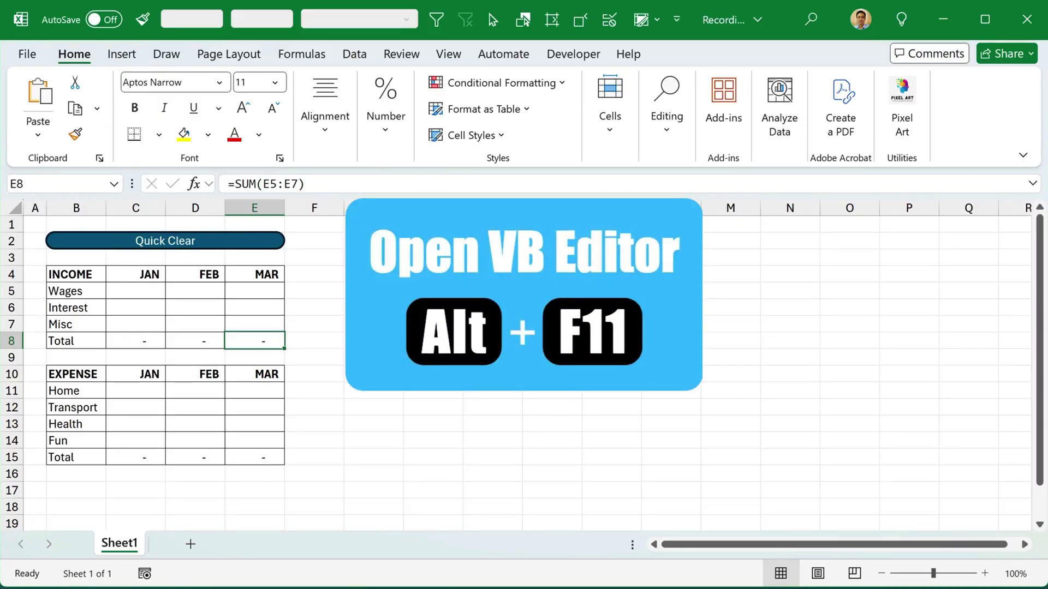
Step: Open the VBA editor with Alt+F11 and view the QuickClear code in Module1
key("alt+F11")
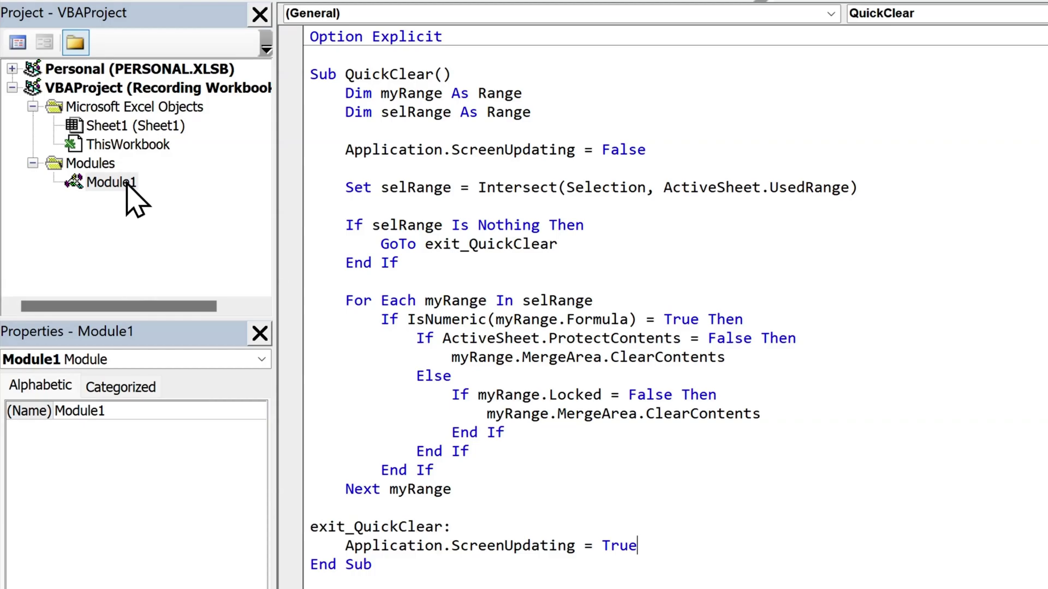
left_click(115, 183)
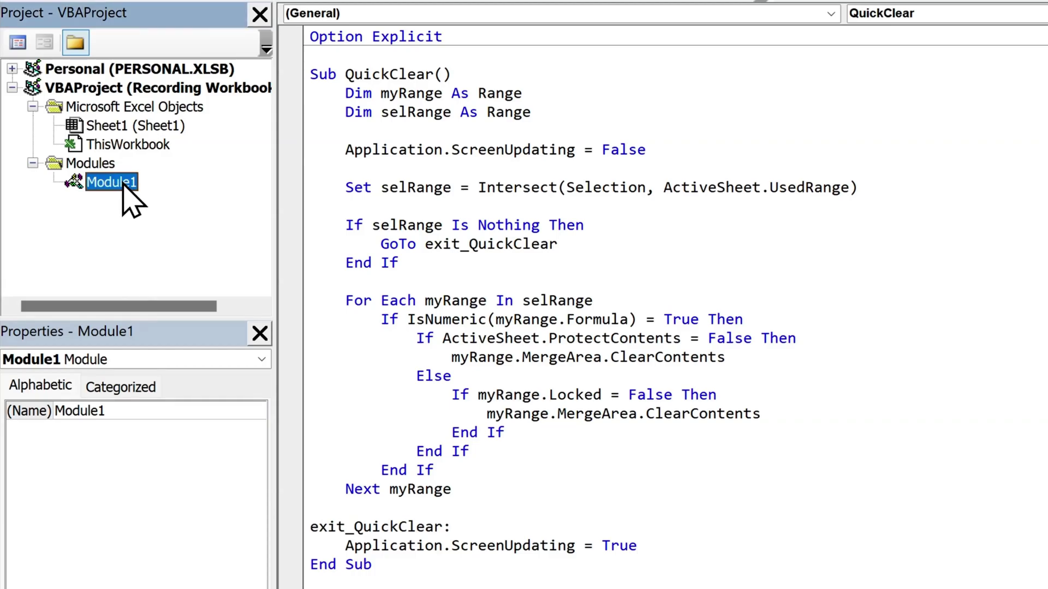
left_click(128, 411)
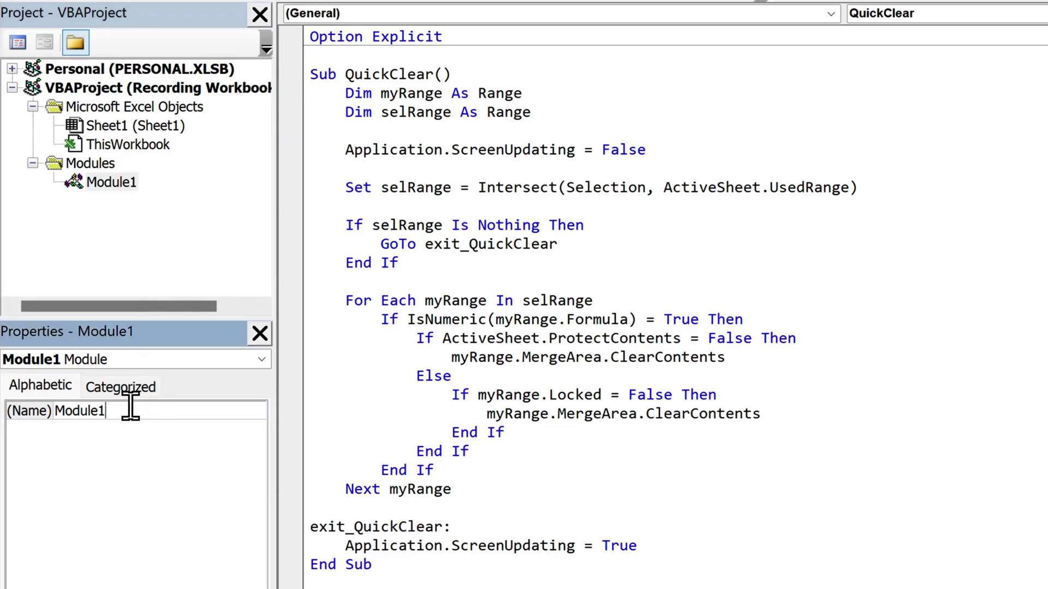
left_click(164, 438)
left_click(83, 200)
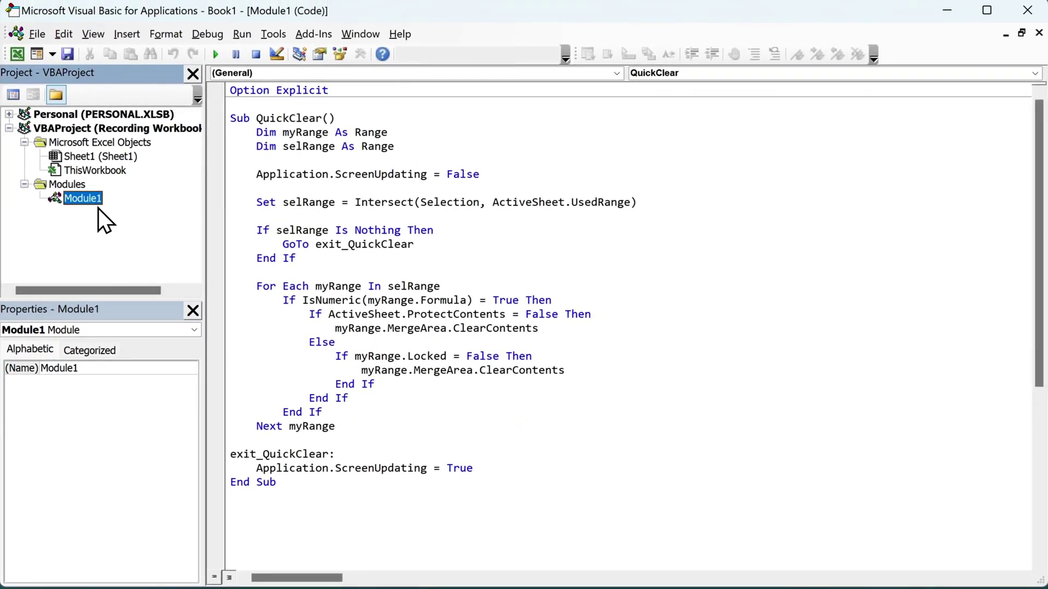
left_click(345, 119)
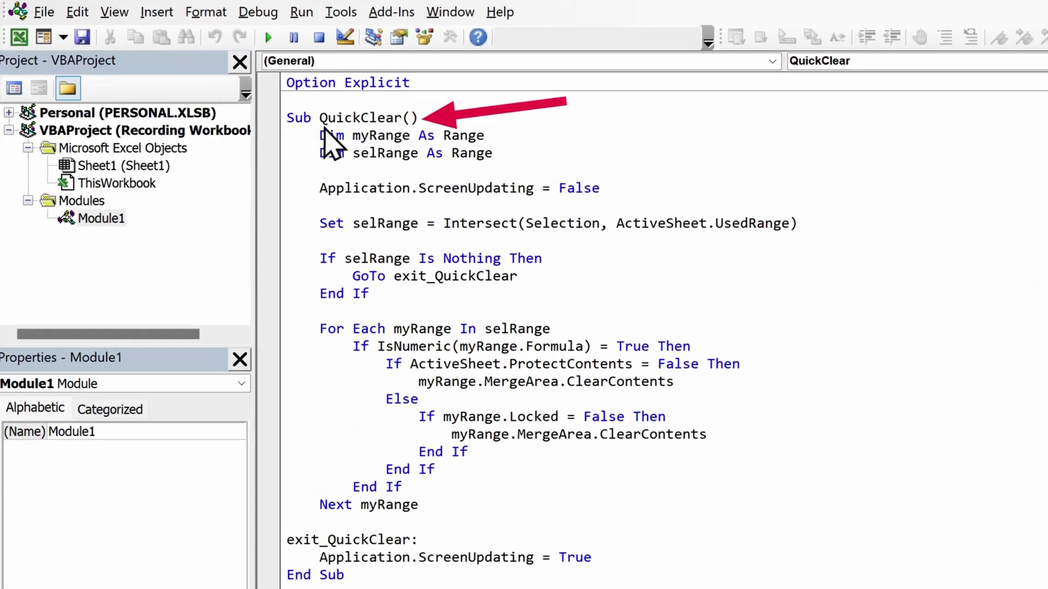
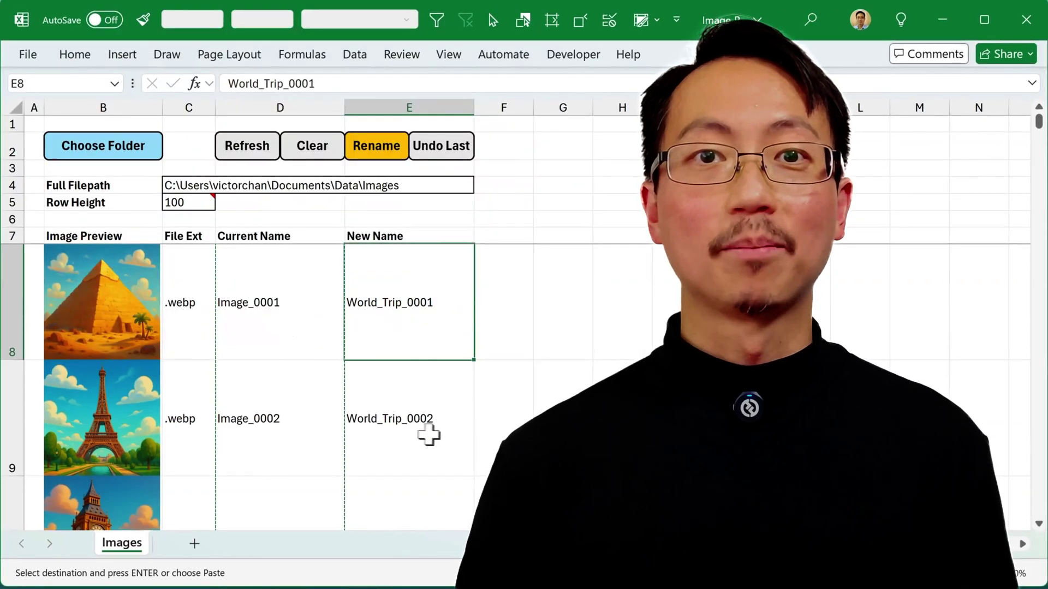
scroll(429, 435, "down", 1)
scroll(426, 425, "down", 1)
scroll(423, 420, "down", 1)
scroll(422, 419, "down", 1)
scroll(423, 420, "down", 1)
scroll(423, 420, "down", 1)
scroll(422, 422, "down", 1)
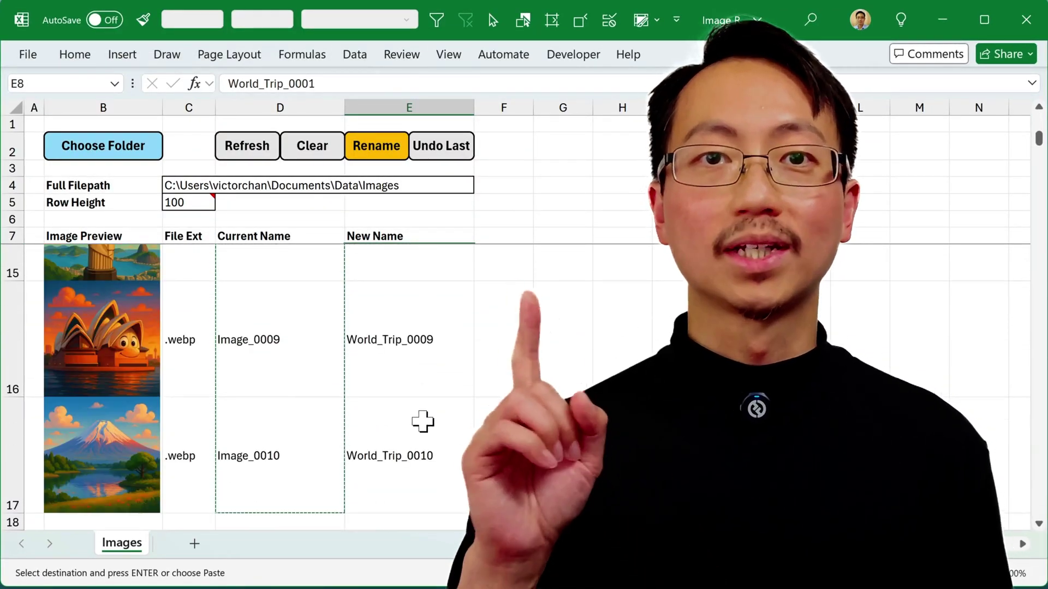
scroll(422, 422, "up", 8)
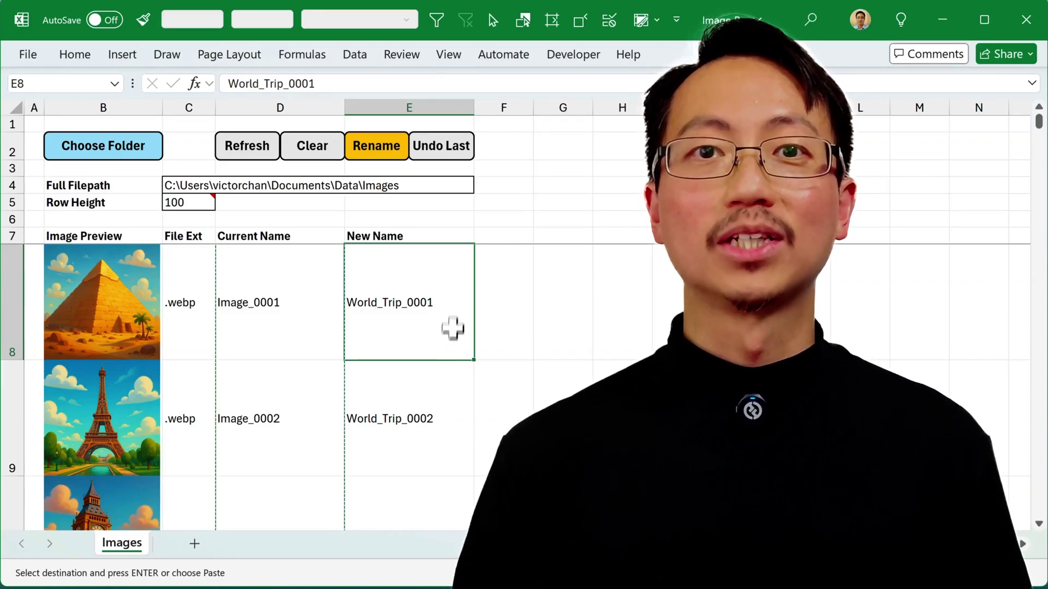
Step: Run the Rename macro to give each listed image its new World_Trip name, marking rows OK
left_click(386, 160)
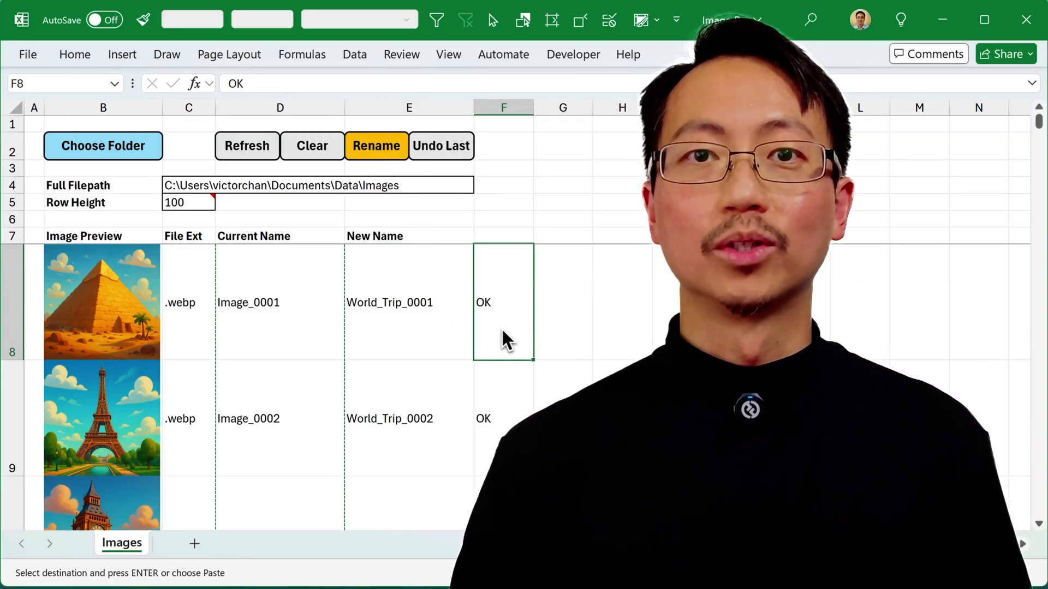